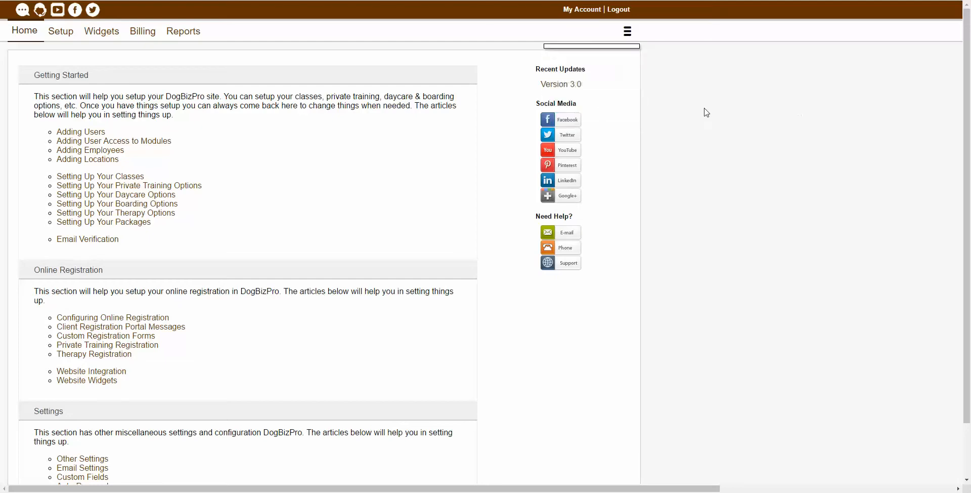
# Open the private training settings for online registration in the site setup
pyautogui.click(59, 34)
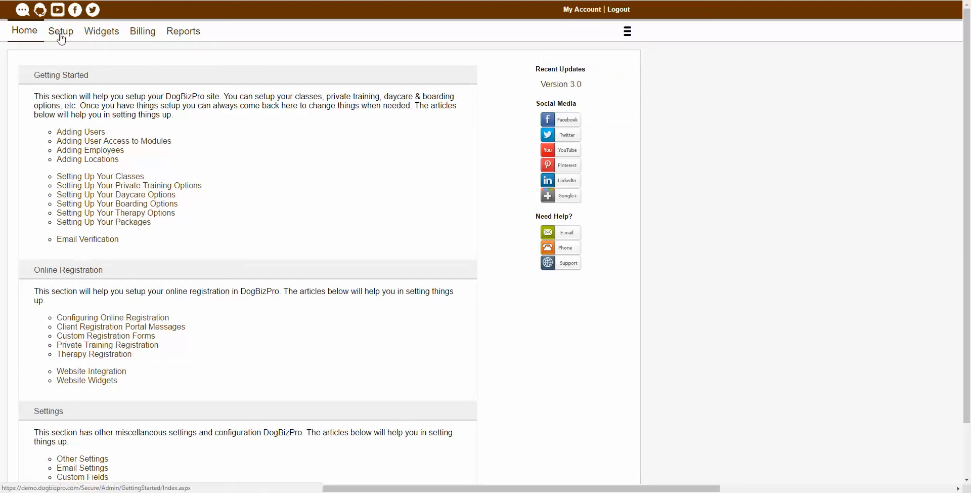
pyautogui.click(183, 61)
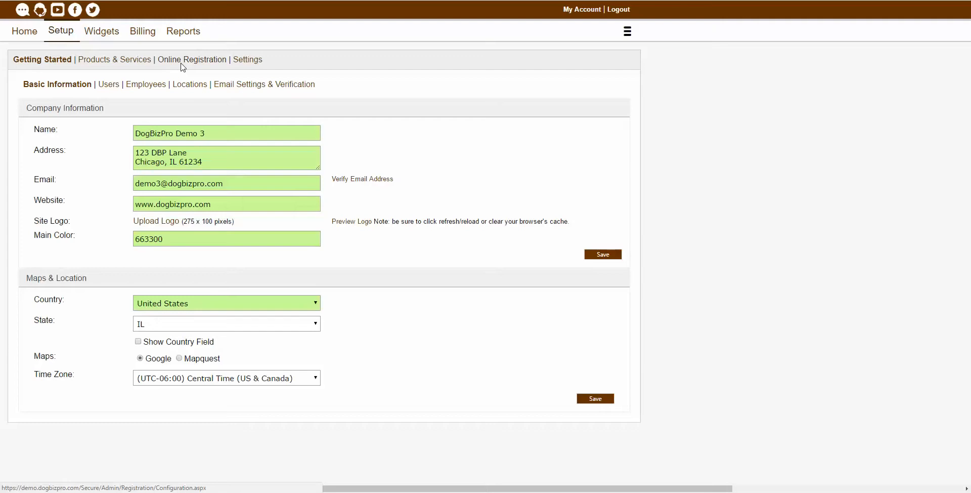
pyautogui.click(120, 86)
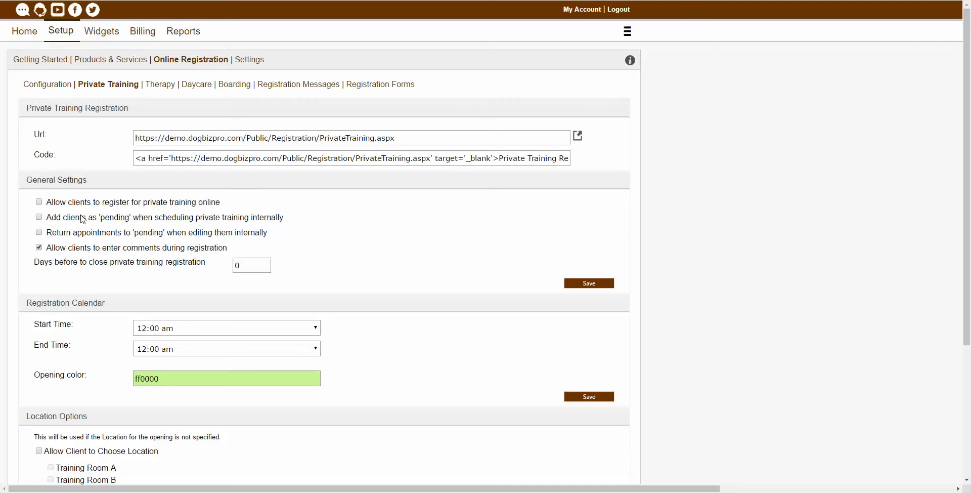
# Enable online private training registration and both 'pending' options, disable client comments, set days before closing registration to 1, and save the general settings
pyautogui.click(115, 204)
pyautogui.click(39, 202)
pyautogui.click(39, 232)
pyautogui.click(39, 249)
pyautogui.click(260, 269)
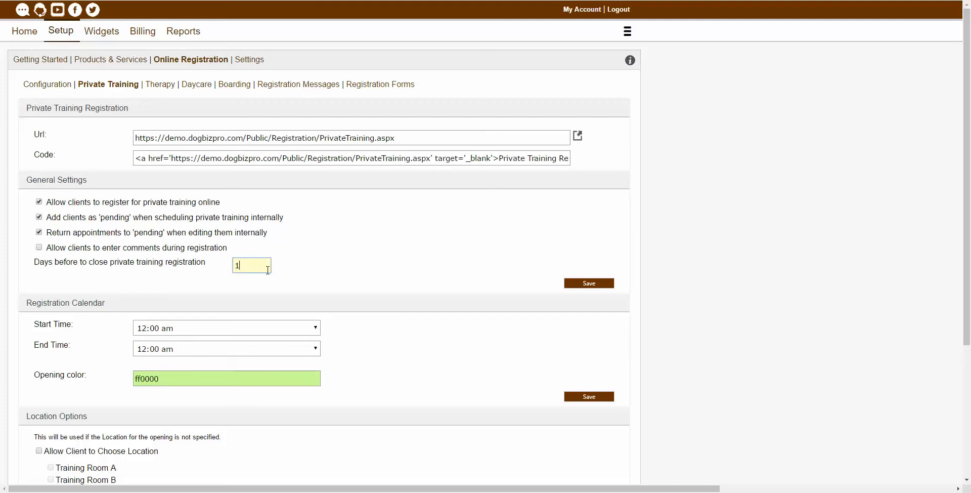
pyautogui.click(582, 251)
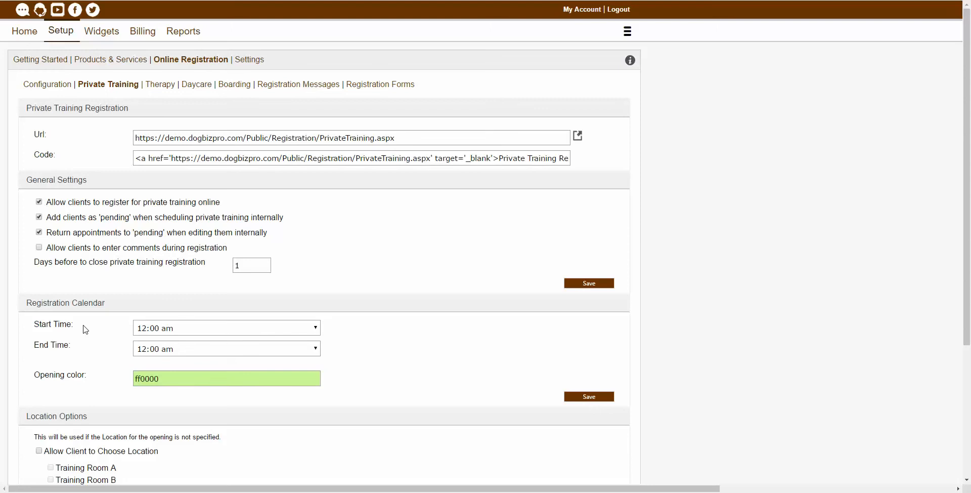
# Set the registration calendar's start time to 9:00 am and end time to 5:00 pm, and save it
pyautogui.click(185, 330)
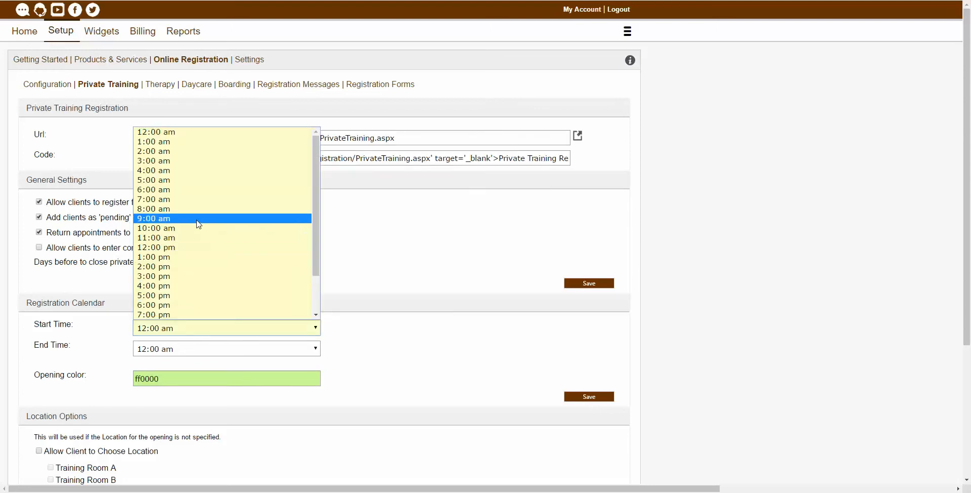
pyautogui.click(198, 223)
pyautogui.click(186, 349)
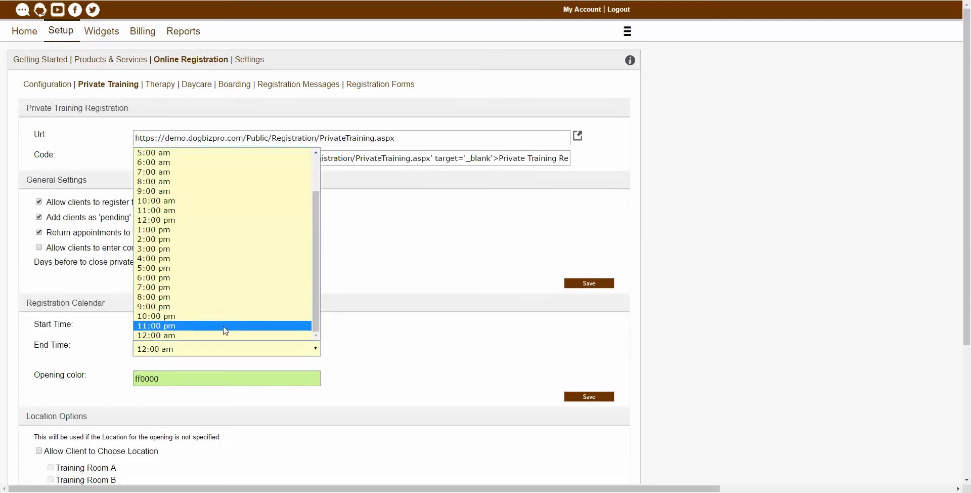
pyautogui.click(212, 267)
pyautogui.click(587, 396)
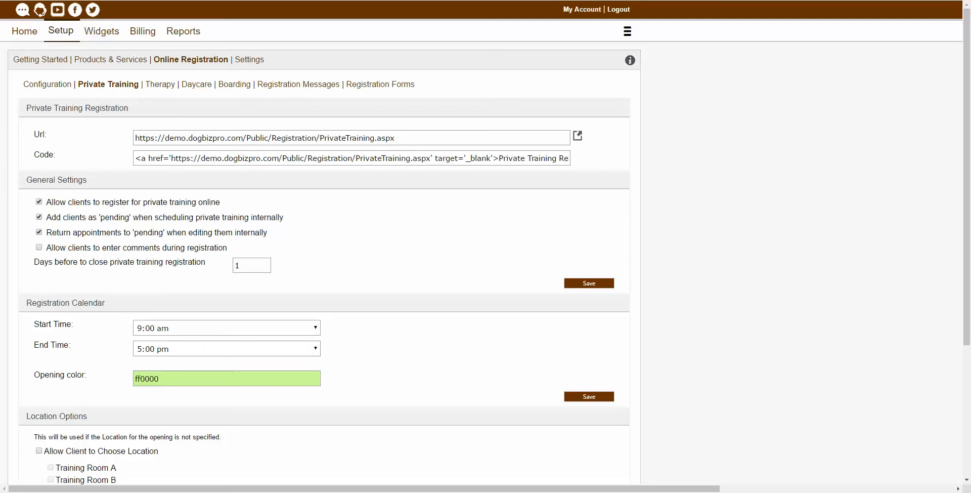
# Change the registration calendar's opening color to the green 33FF66 and save it
pyautogui.click(261, 378)
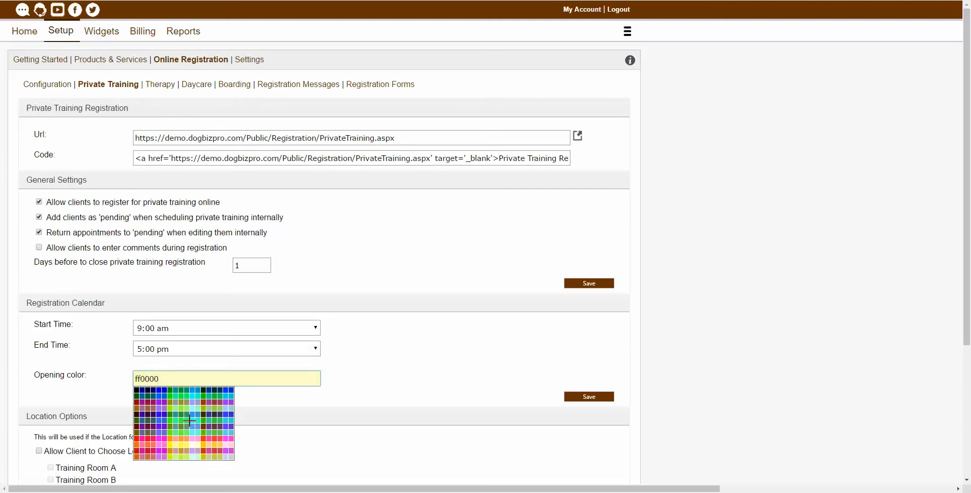
pyautogui.click(187, 420)
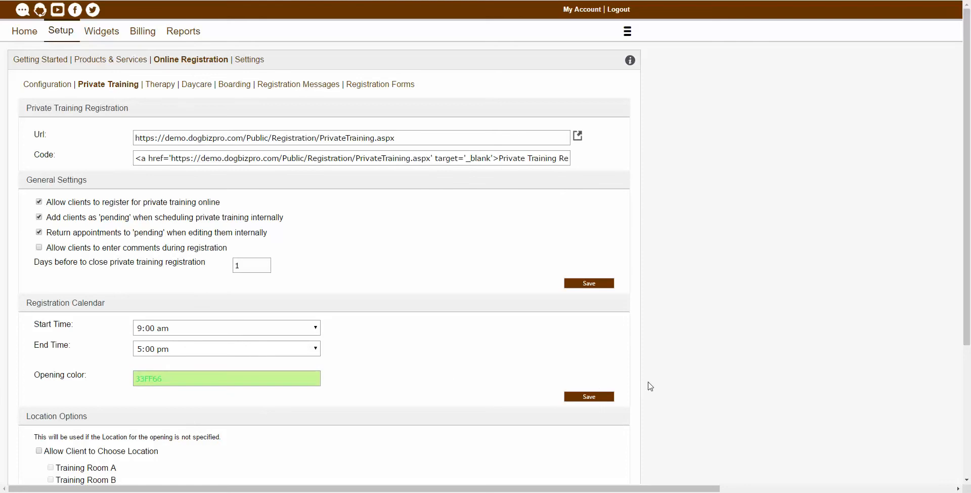
pyautogui.click(602, 397)
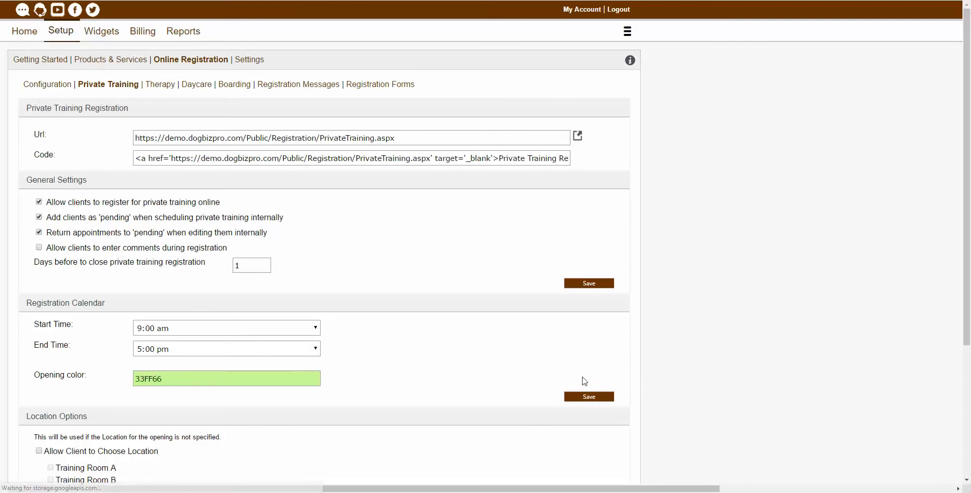
pyautogui.click(279, 382)
pyautogui.click(415, 380)
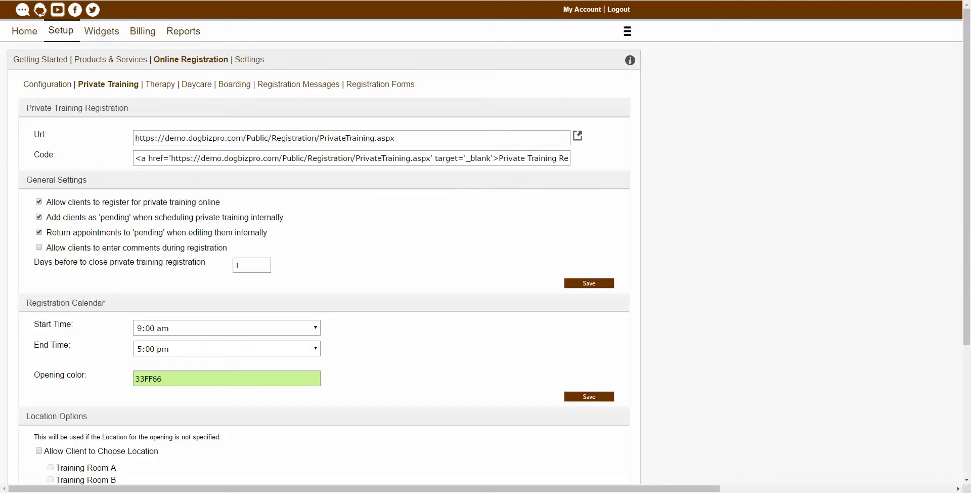
# Allow clients to choose the location, offering Training Room A, and to choose the employee, offering only the first listed instructor
pyautogui.scroll(-1, 683, 291)
pyautogui.scroll(-3, 683, 292)
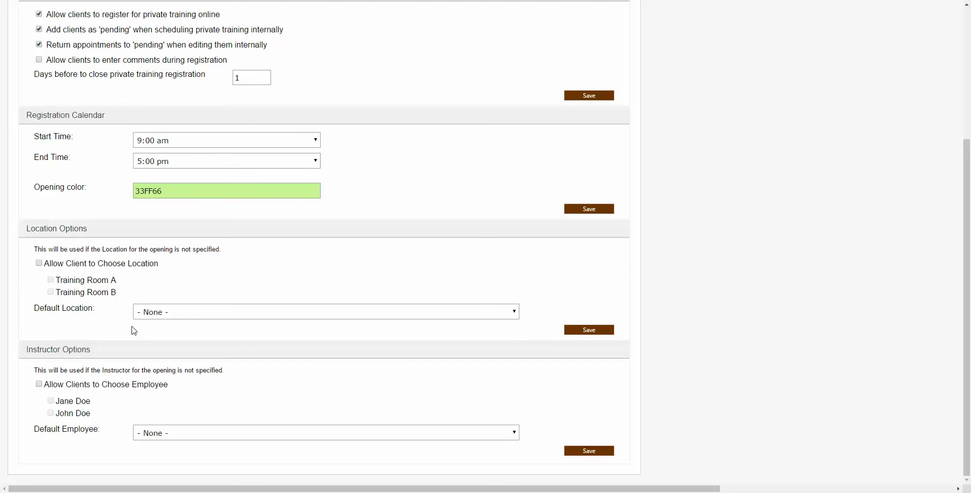
pyautogui.click(37, 264)
pyautogui.click(54, 280)
pyautogui.click(71, 404)
# Set the default location to Training Room A and the default employee to the first listed instructor, and save both option sections
pyautogui.click(397, 316)
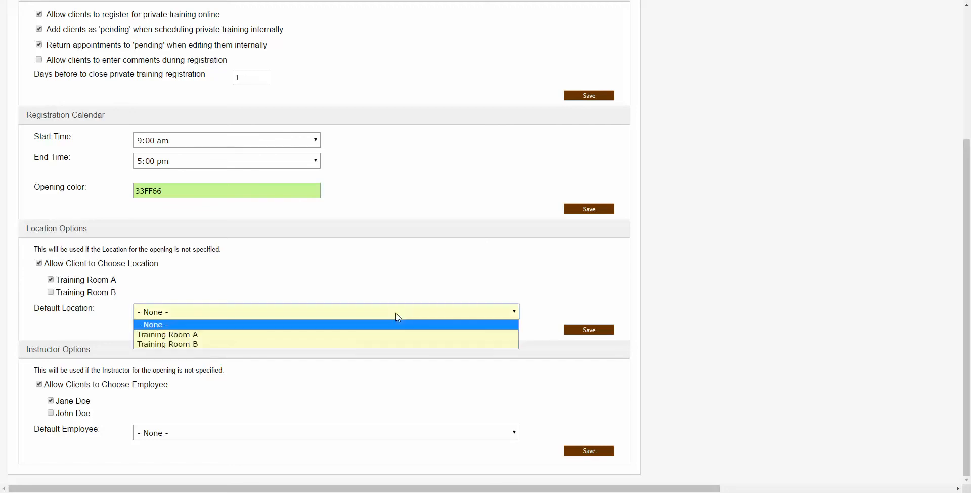
pyautogui.click(398, 317)
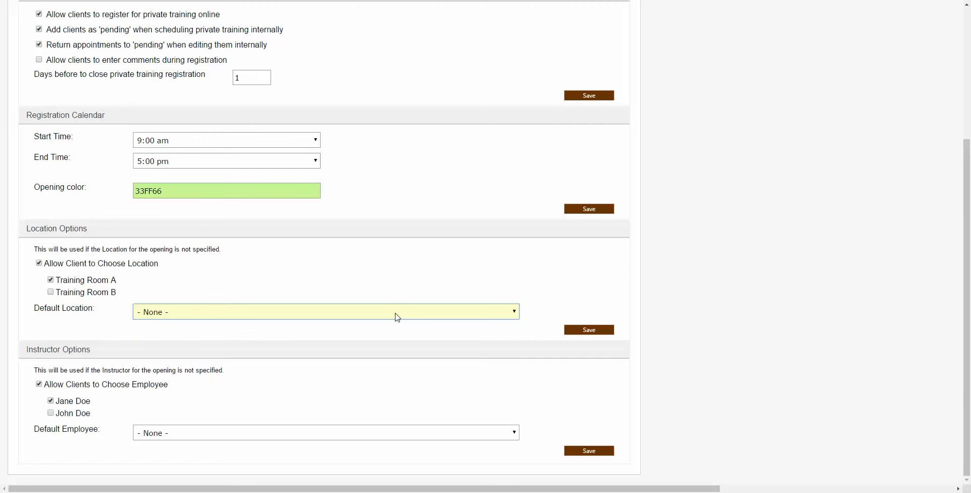
pyautogui.click(398, 317)
pyautogui.click(373, 334)
pyautogui.click(231, 433)
pyautogui.click(204, 455)
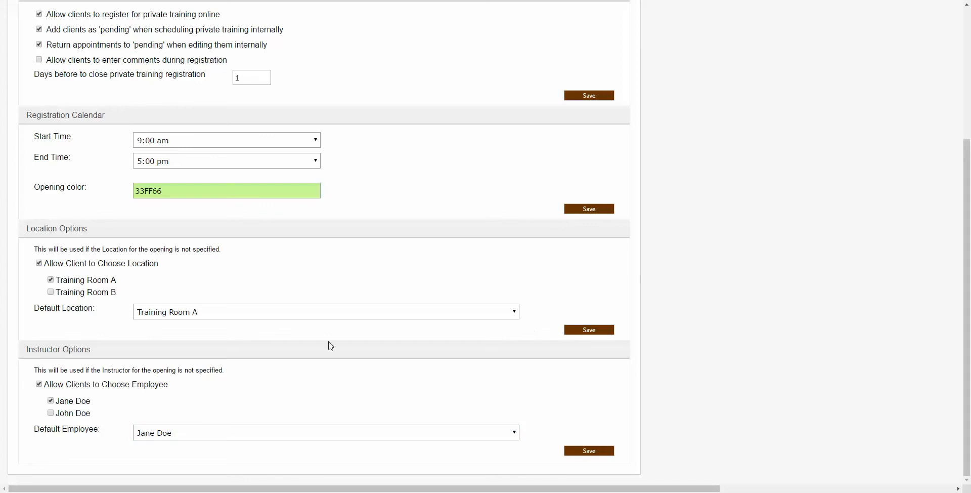
pyautogui.click(589, 331)
pyautogui.click(604, 450)
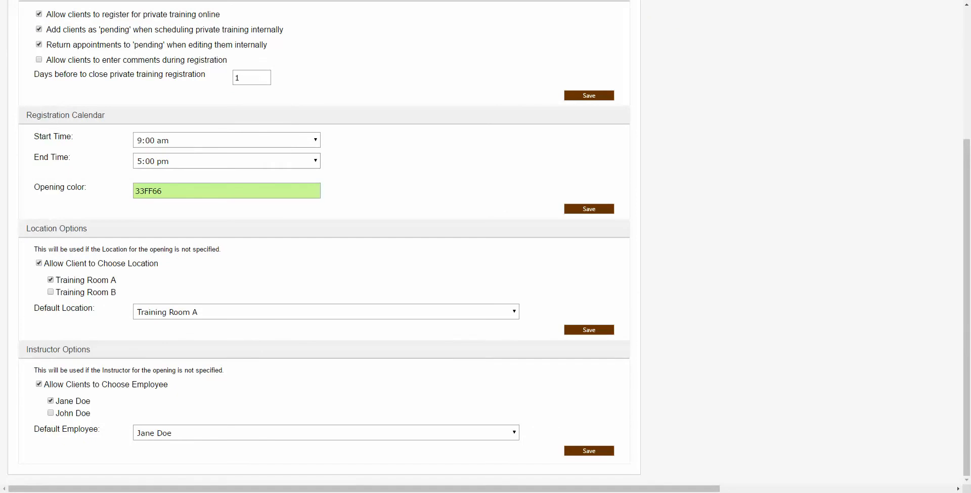